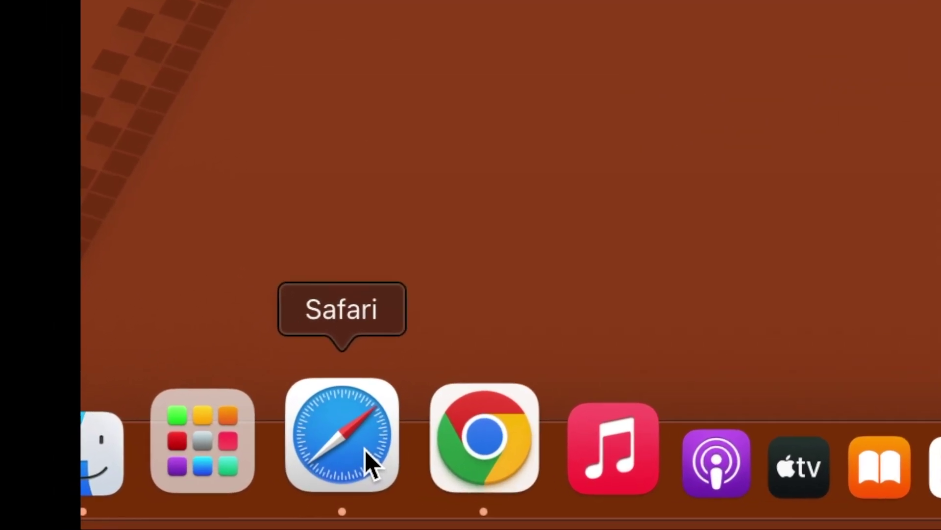
# - Launch Safari and load the YouTube home page at youtube.com
pyautogui.click(368, 463)
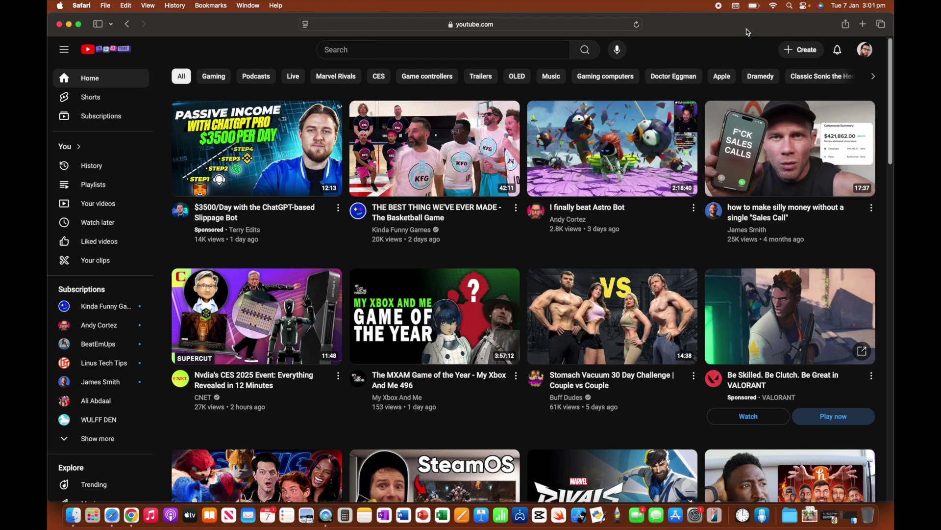
pyautogui.click(845, 25)
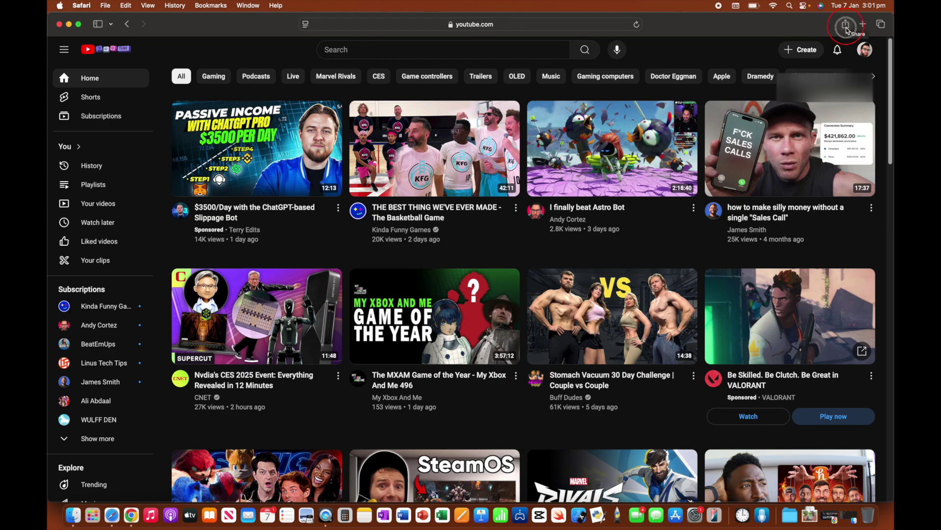
# - Use Share > Add to Dock to add YouTube as a web app named 'YouTube'
pyautogui.click(846, 30)
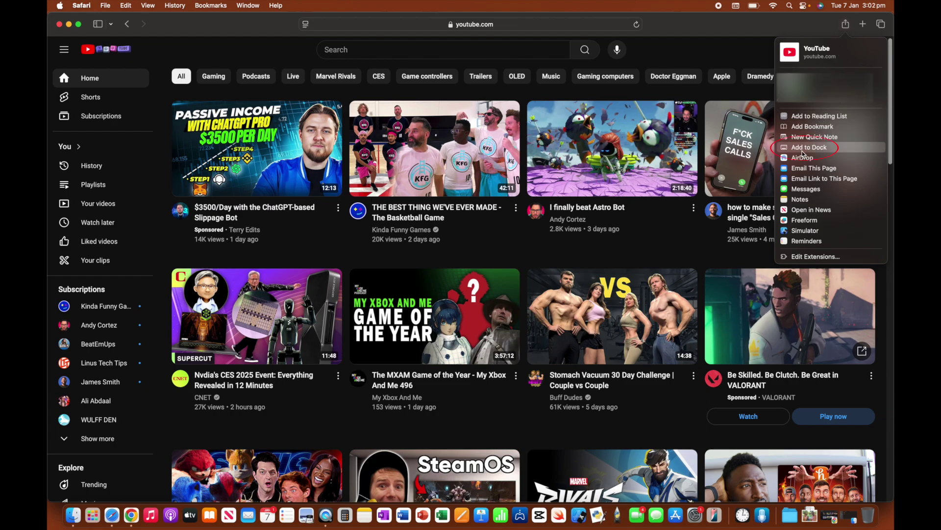
pyautogui.click(823, 149)
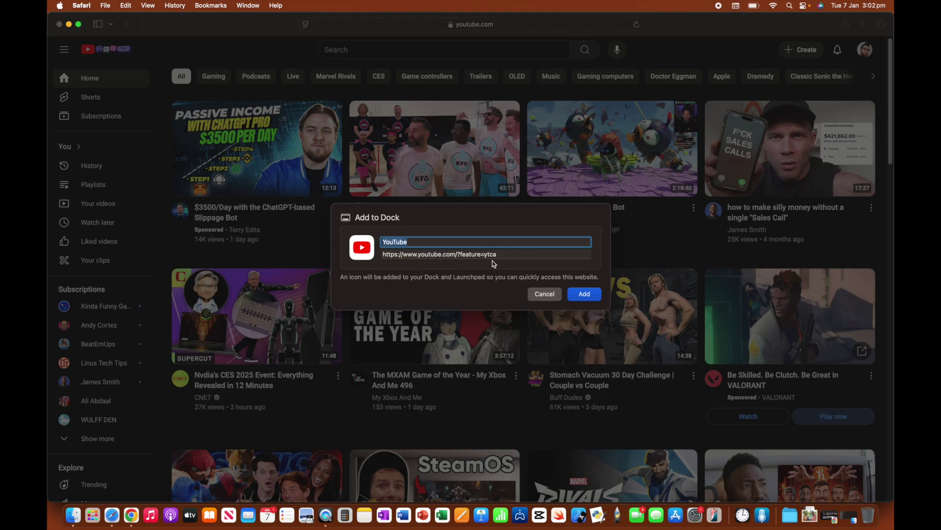
pyautogui.click(574, 295)
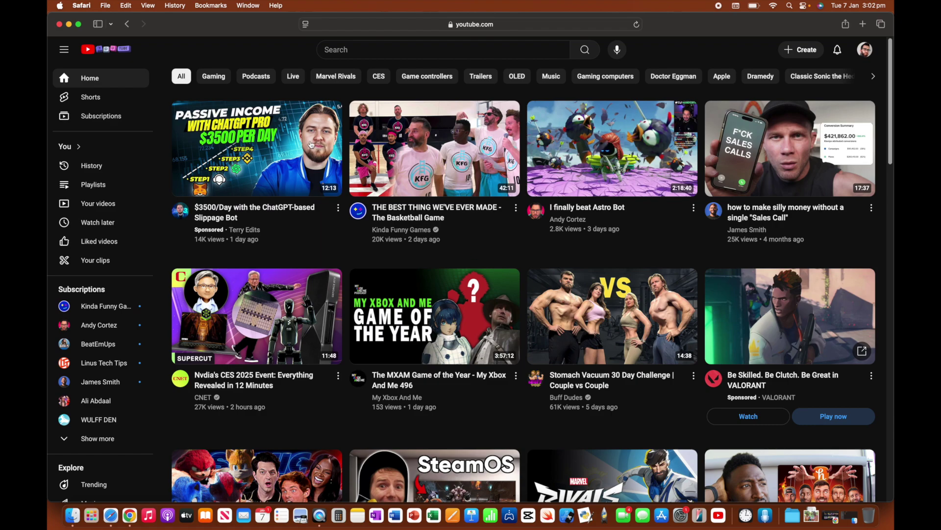
# - Close Safari, try the new YouTube web app from the Dock, then close its window
pyautogui.click(59, 24)
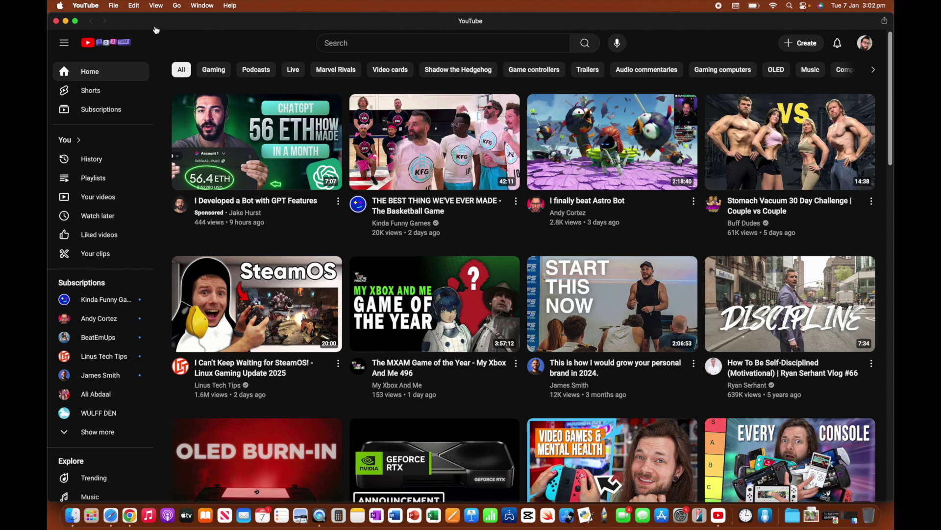
pyautogui.click(56, 21)
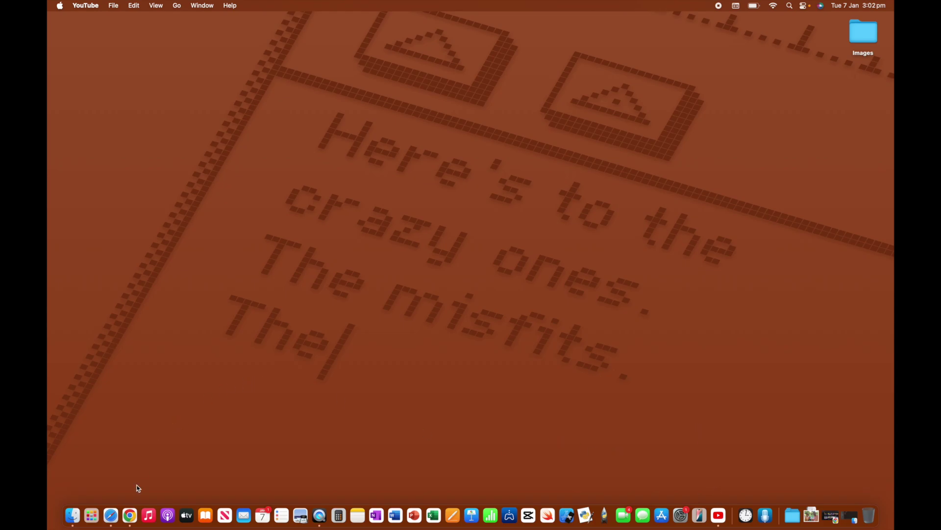
# - Launch Chrome on YouTube and create a 'YouTube' shortcut, YouTube.crwebloc, on the Desktop
pyautogui.click(130, 510)
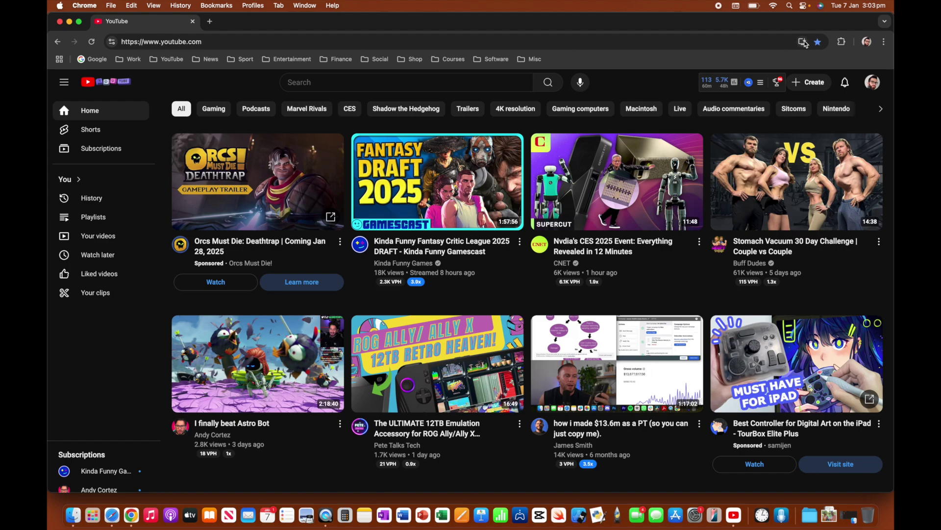
pyautogui.click(884, 43)
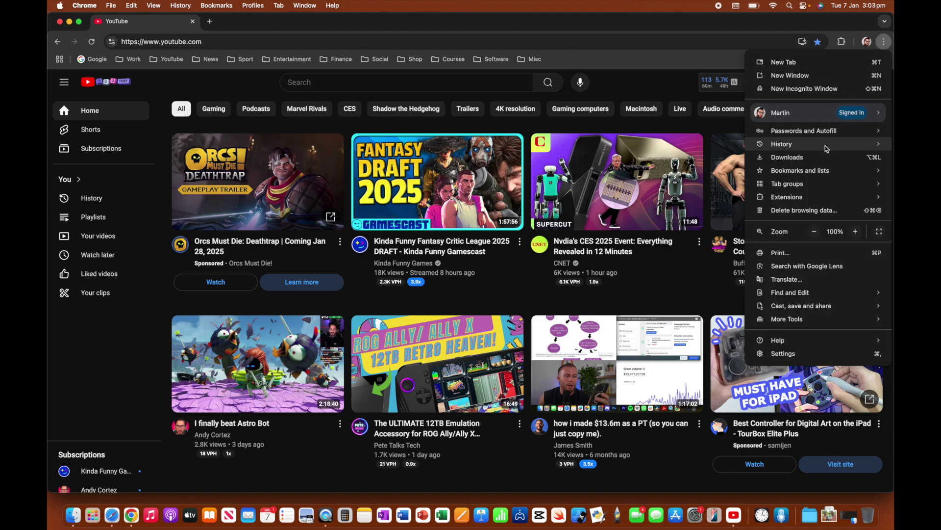
pyautogui.click(816, 307)
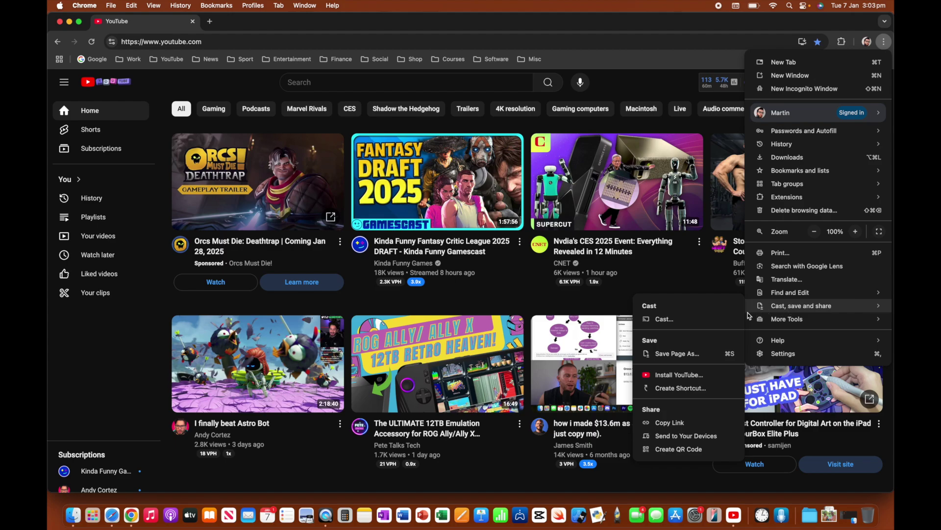
pyautogui.click(673, 391)
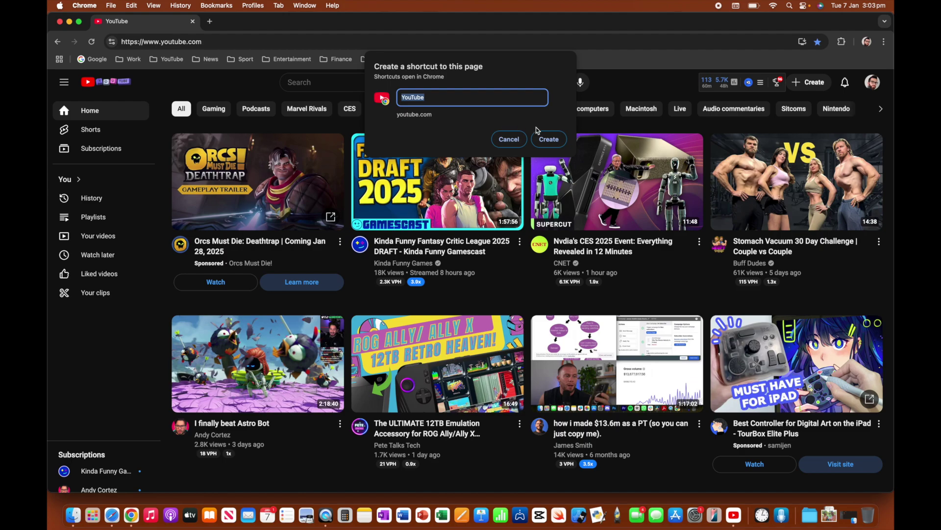
pyautogui.click(542, 139)
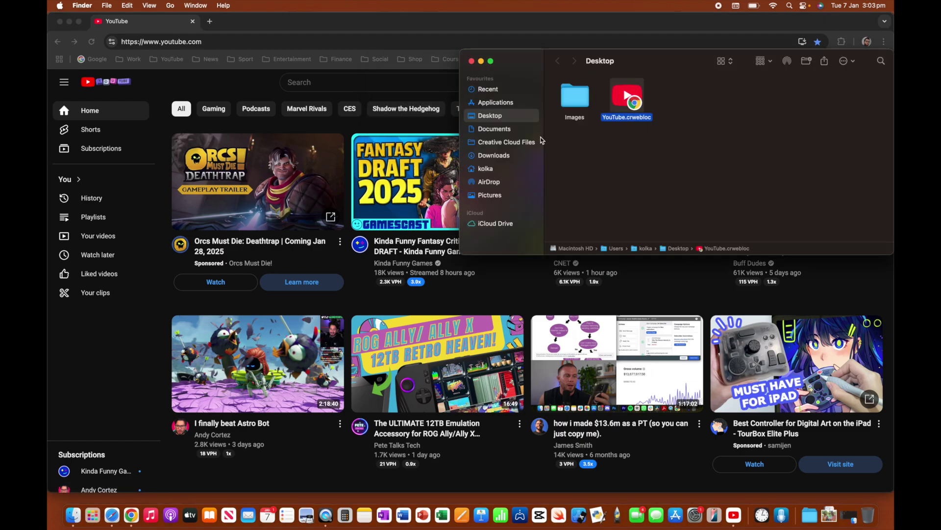
# - Close Chrome, move the Finder window left, and open the Desktop's Images folder
pyautogui.click(60, 21)
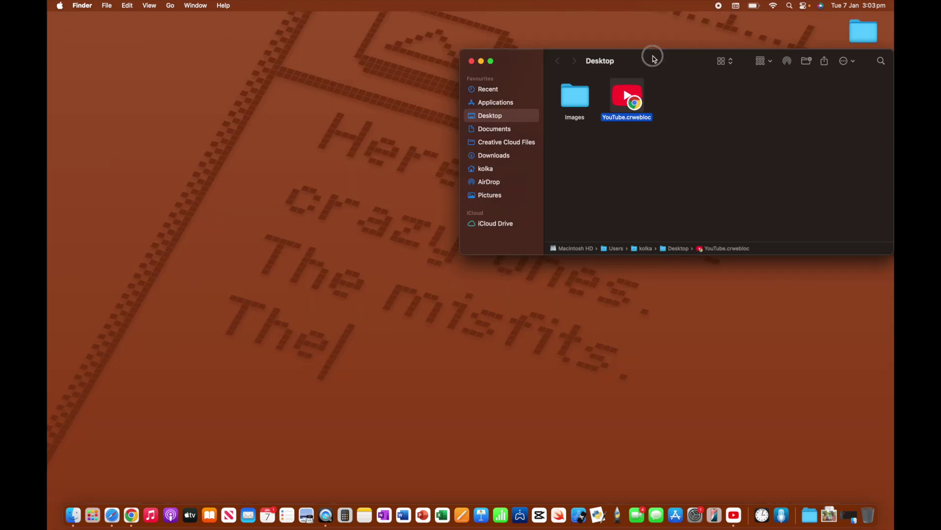
pyautogui.moveTo(654, 58); pyautogui.dragTo(483, 53)
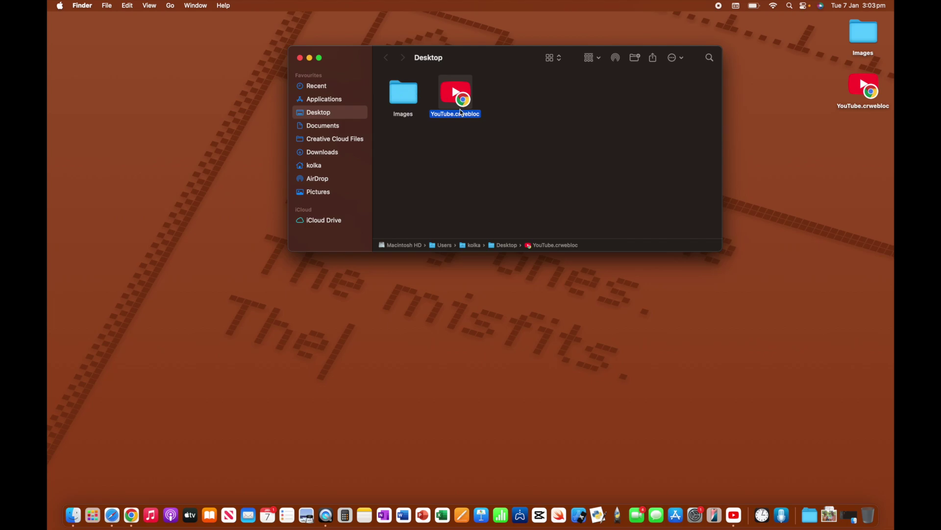
pyautogui.click(401, 100)
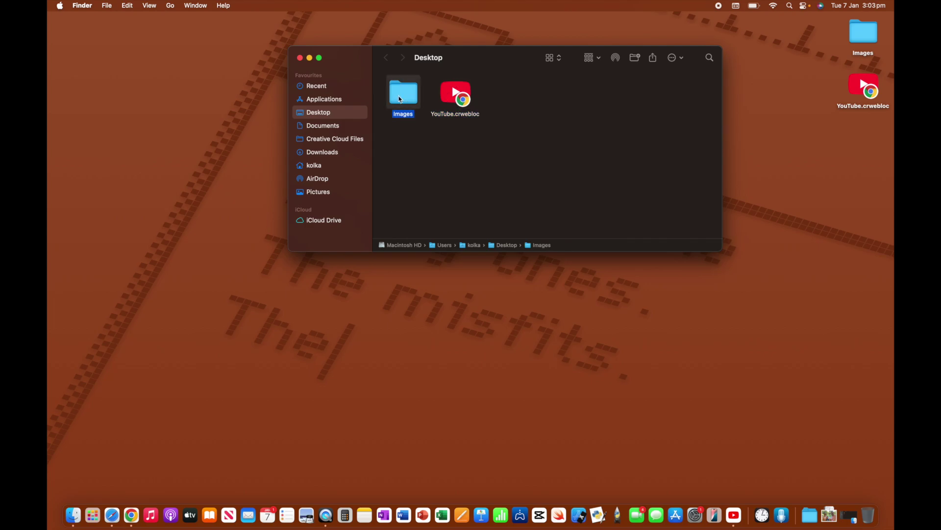
pyautogui.doubleClick(400, 99)
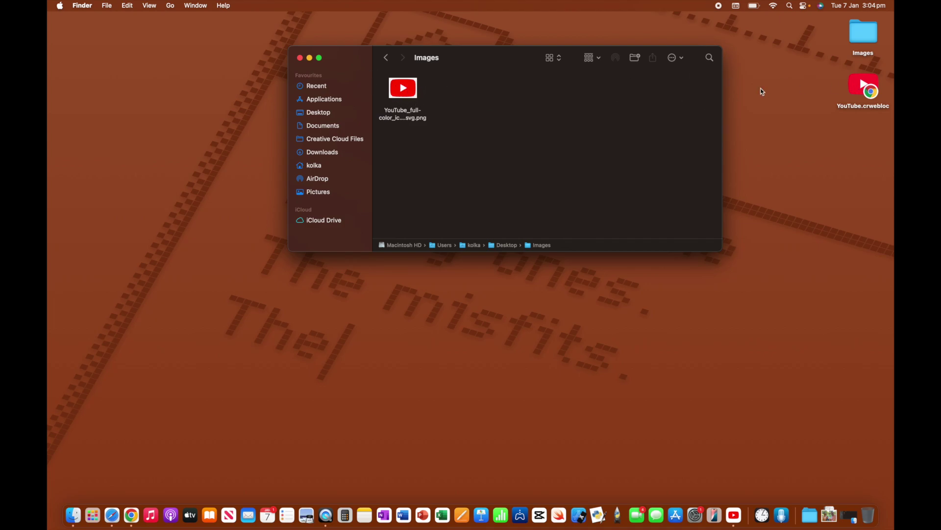
# - Open Get Info for YouTube.crwebloc, then bring the Images folder window back forward
pyautogui.rightClick(862, 92)
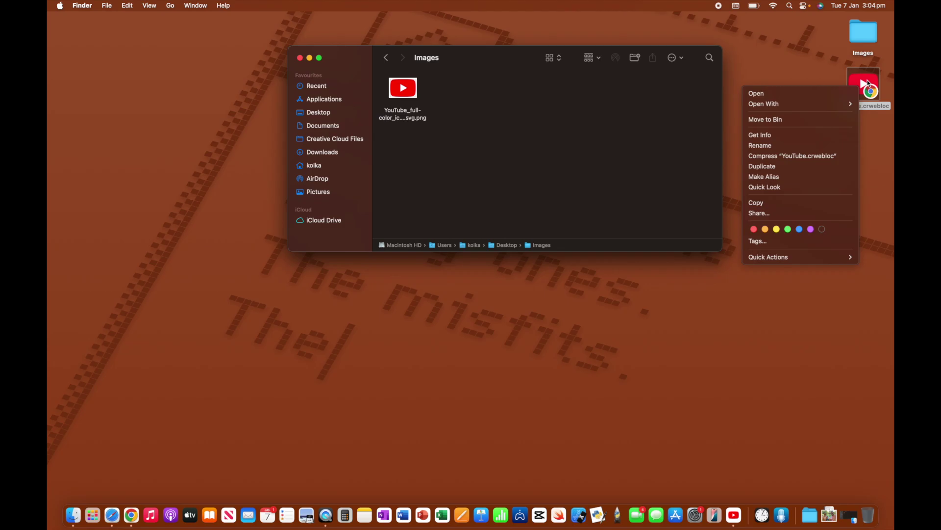
pyautogui.click(794, 133)
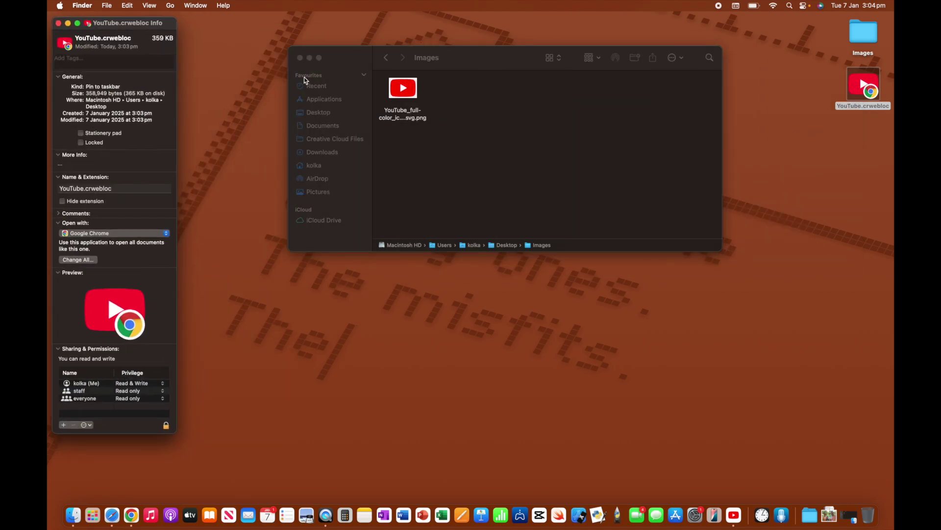
pyautogui.click(356, 72)
# - Open the YouTube full-color logo PNG in Preview and copy the image with Edit > Copy
pyautogui.click(409, 97)
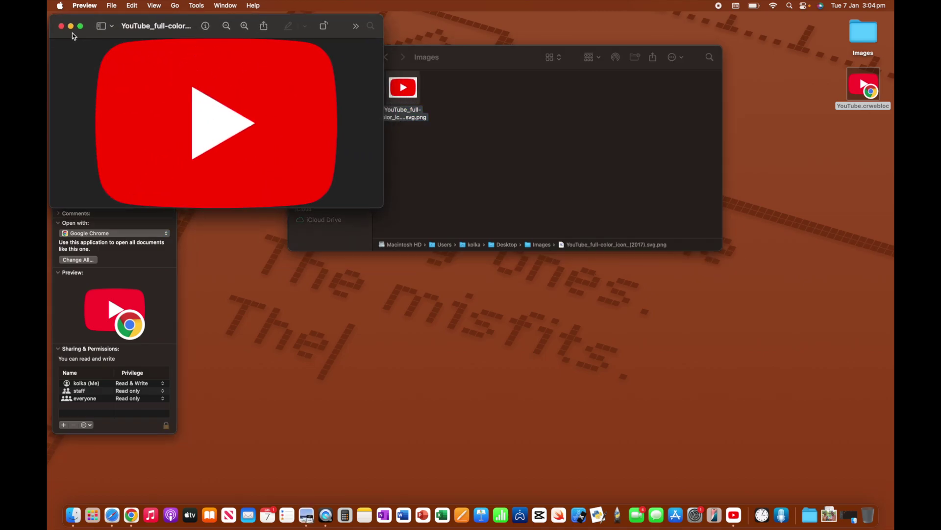
pyautogui.moveTo(85, 37); pyautogui.dragTo(257, 31)
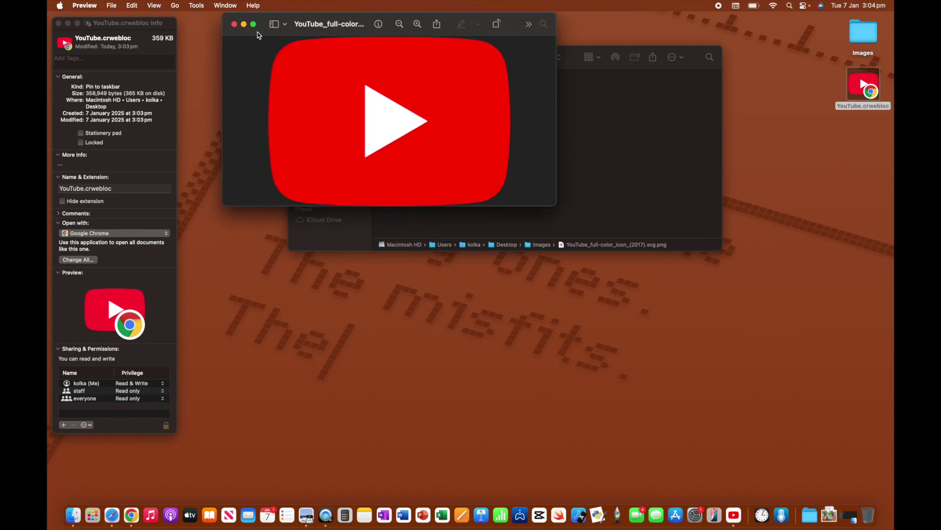
pyautogui.click(131, 5)
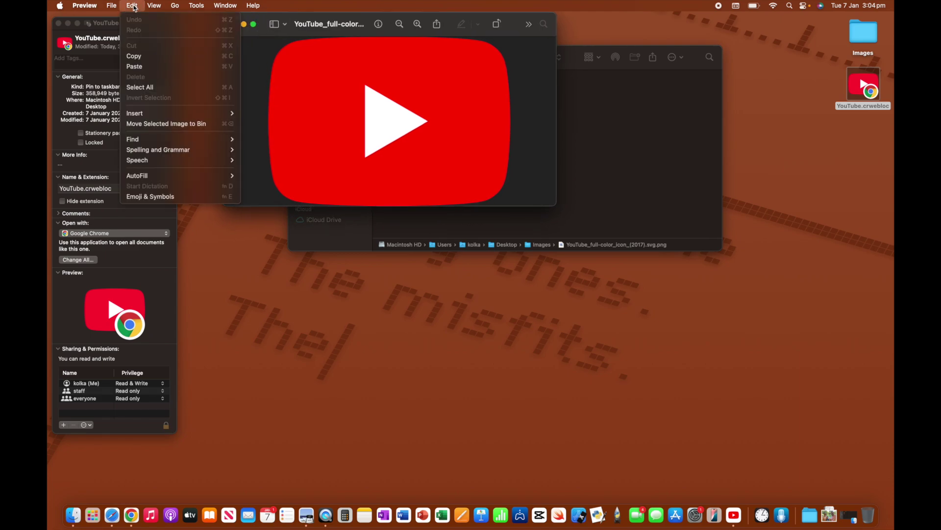
pyautogui.click(143, 56)
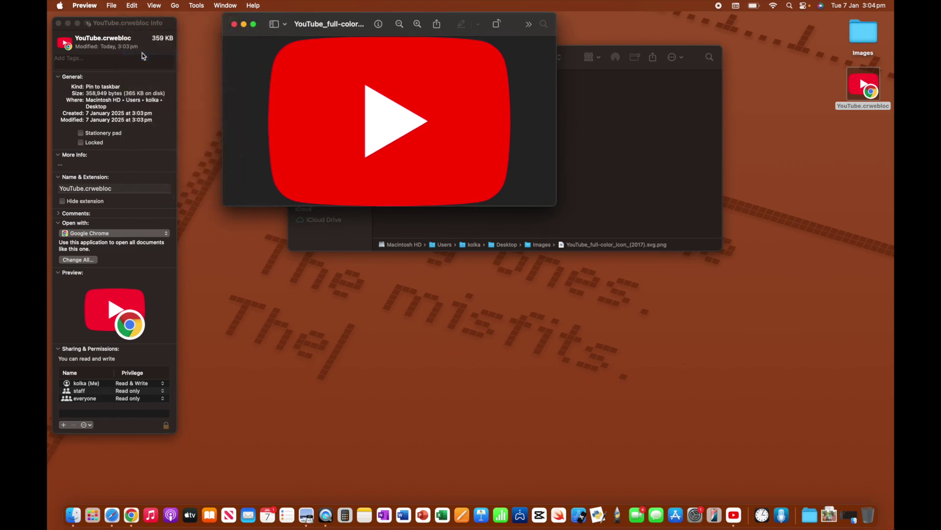
pyautogui.click(110, 23)
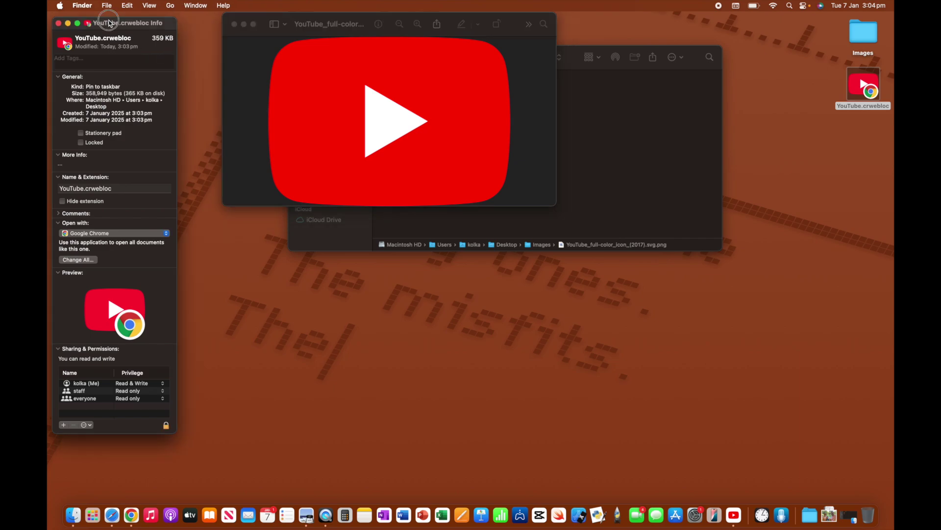
# - Paste the copied YouTube logo as the shortcut's icon in the Info window
pyautogui.click(64, 44)
pyautogui.click(64, 44)
pyautogui.press('super+v')
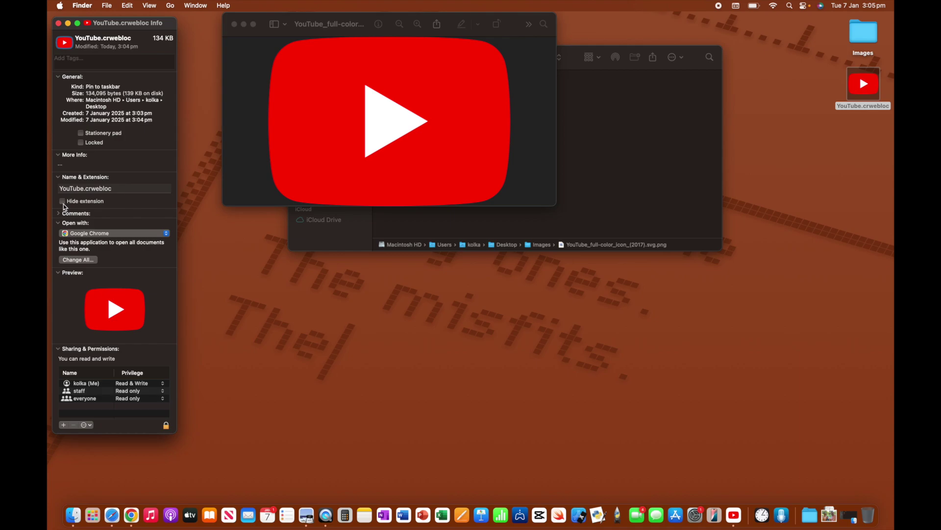
# - Hide the .crwebloc extension, then close the Info and Preview windows
pyautogui.click(62, 202)
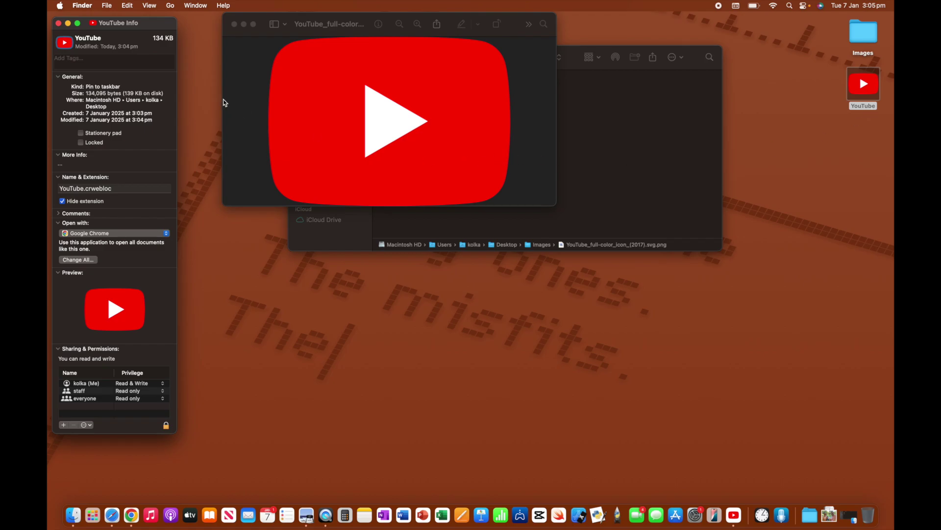
pyautogui.click(59, 23)
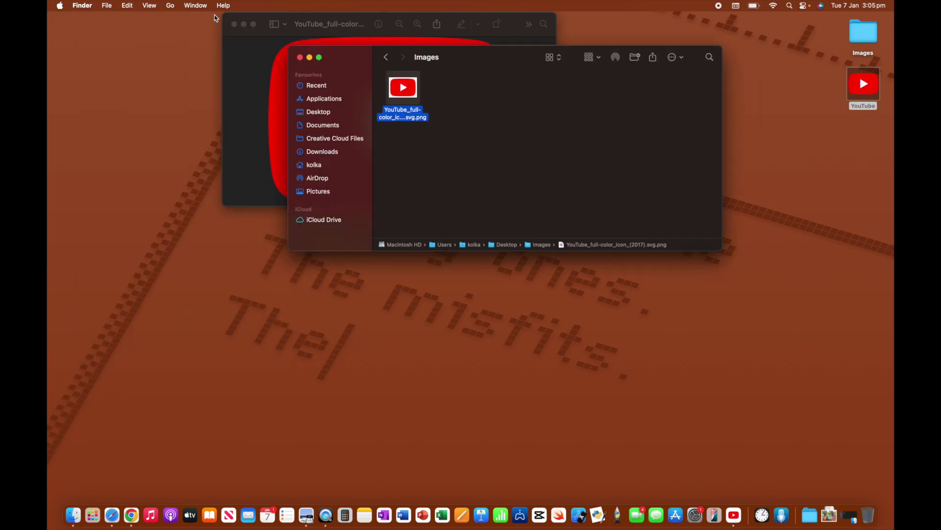
pyautogui.click(234, 24)
# - Close the Images folder and drag the YouTube desktop shortcut into the Dock
pyautogui.click(300, 58)
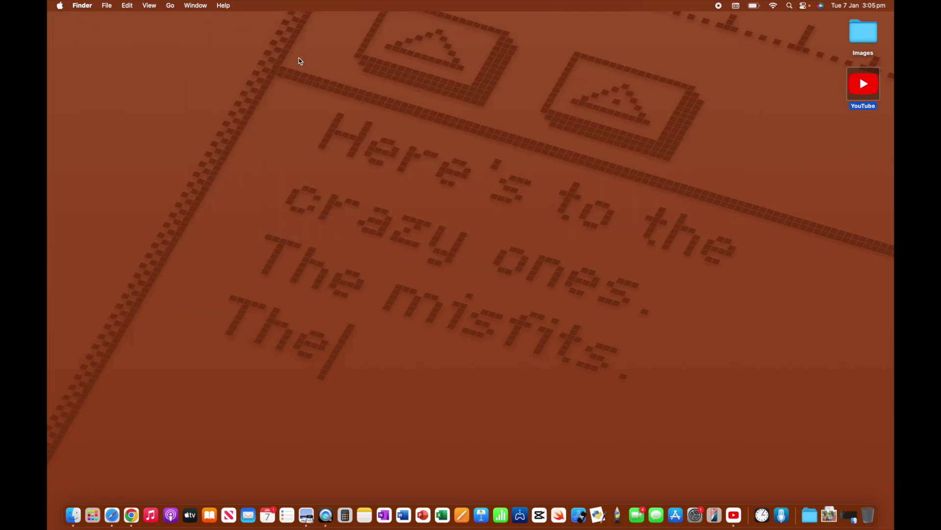
pyautogui.moveTo(866, 93); pyautogui.dragTo(810, 514)
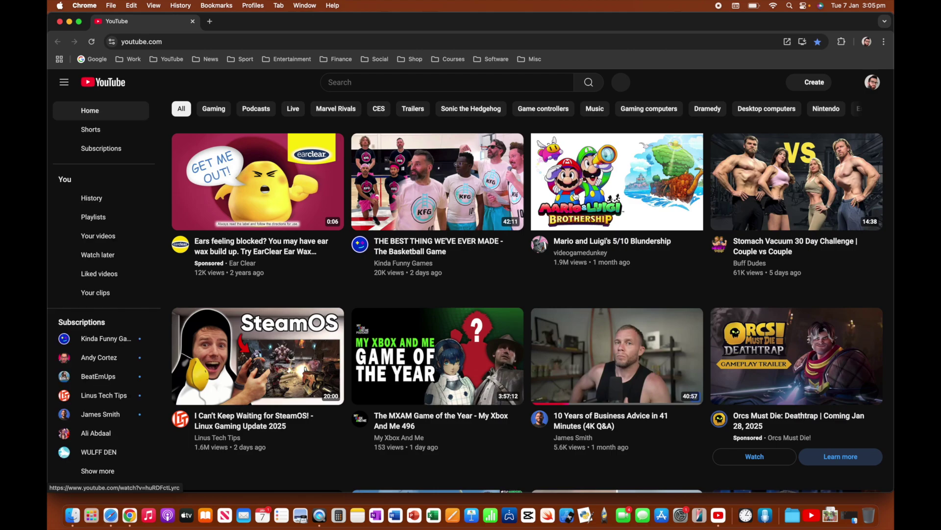
pyautogui.moveTo(575, 196)
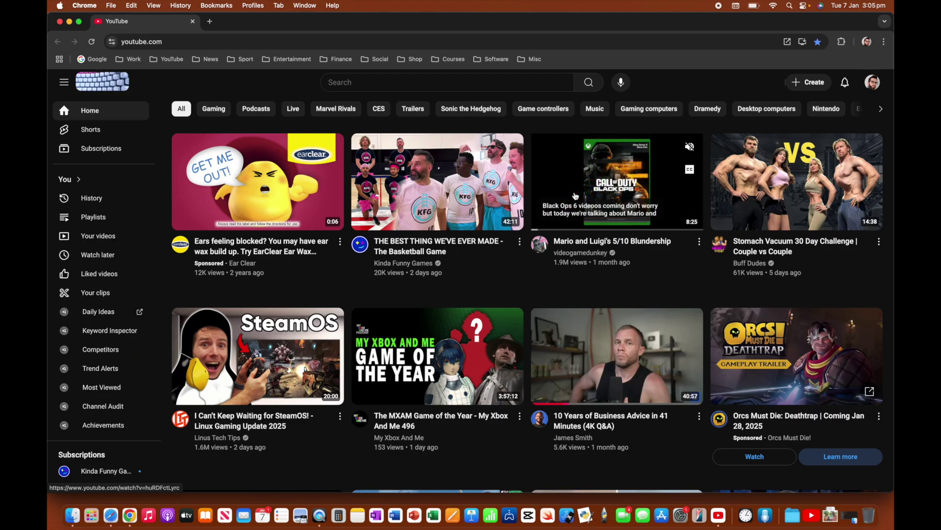